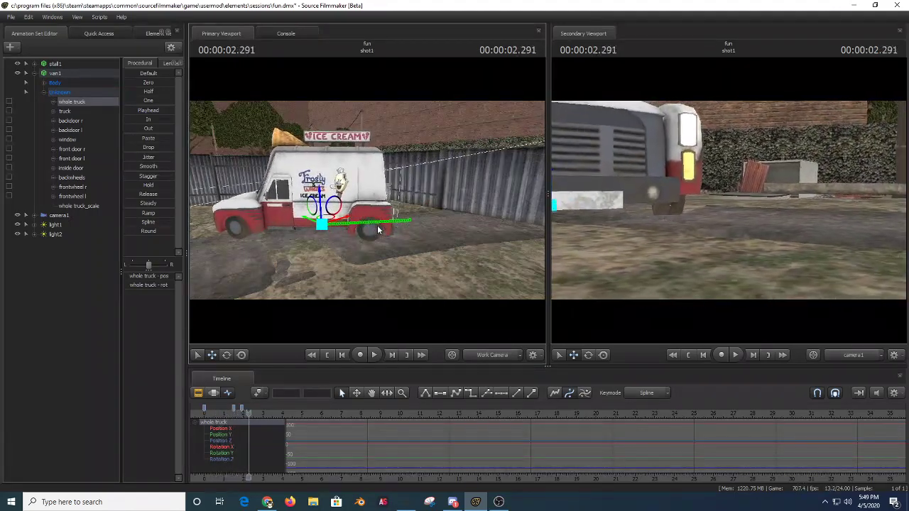
Play the van's animation, return to the start of shot1 and view the front of the ice cream truck.
key(space)
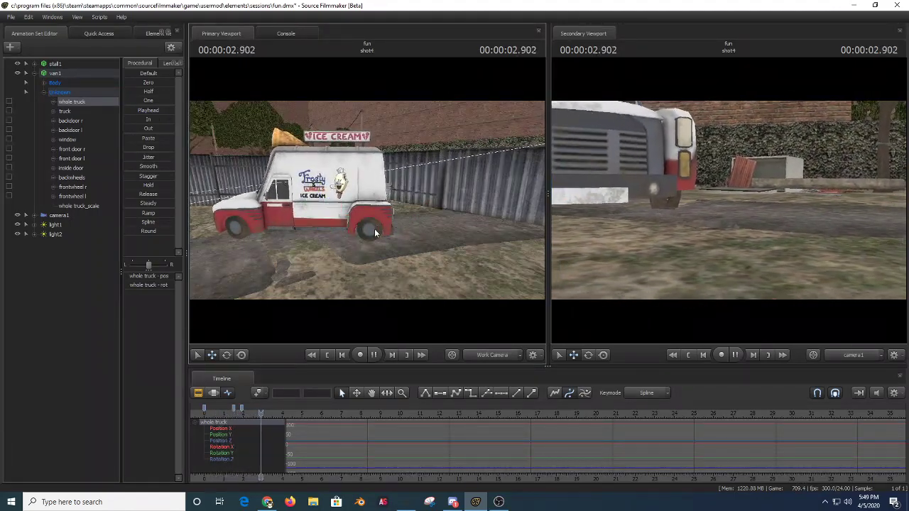
key(Home)
click(199, 392)
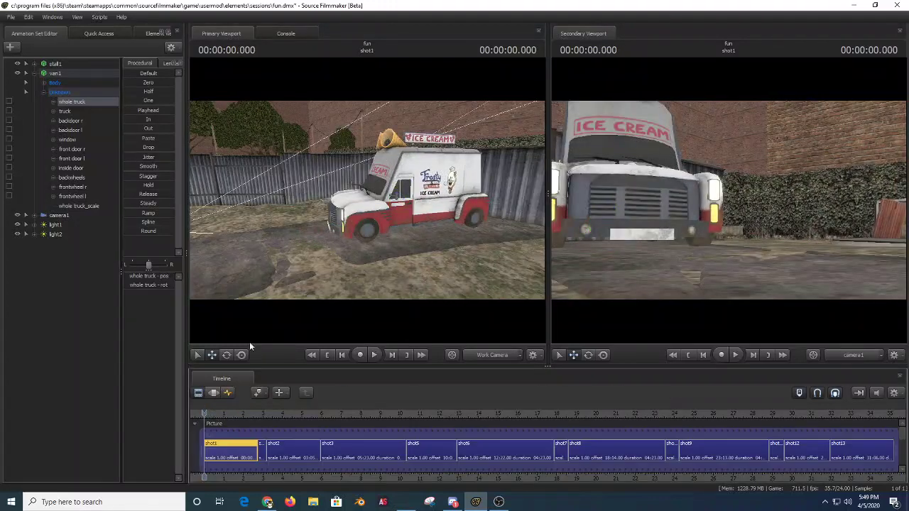
mouse_move(358, 210)
mouse_down()
mouse_move(312, 210)
mouse_move(358, 210)
mouse_up()
click(207, 395)
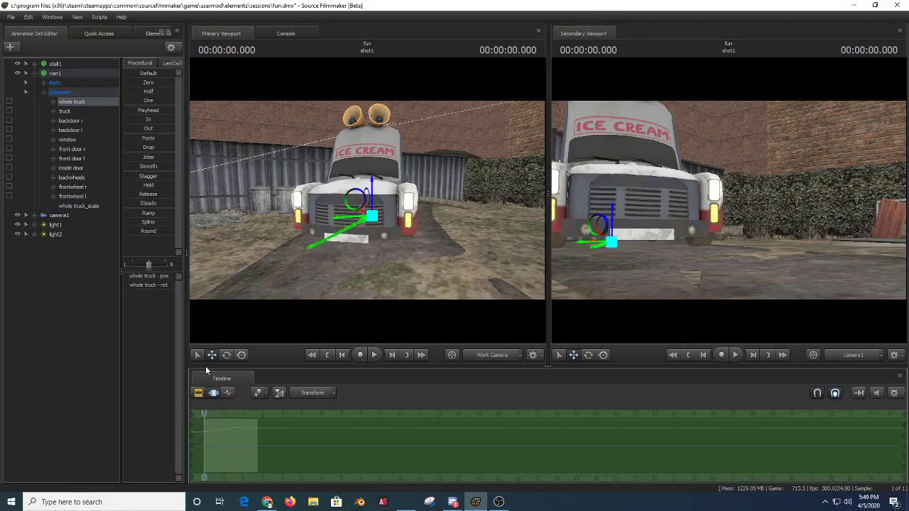
Switch van1's skin back and forth between the unlit and lit headlight versions, finishing on the lit one.
right_click(64, 74)
click(155, 189)
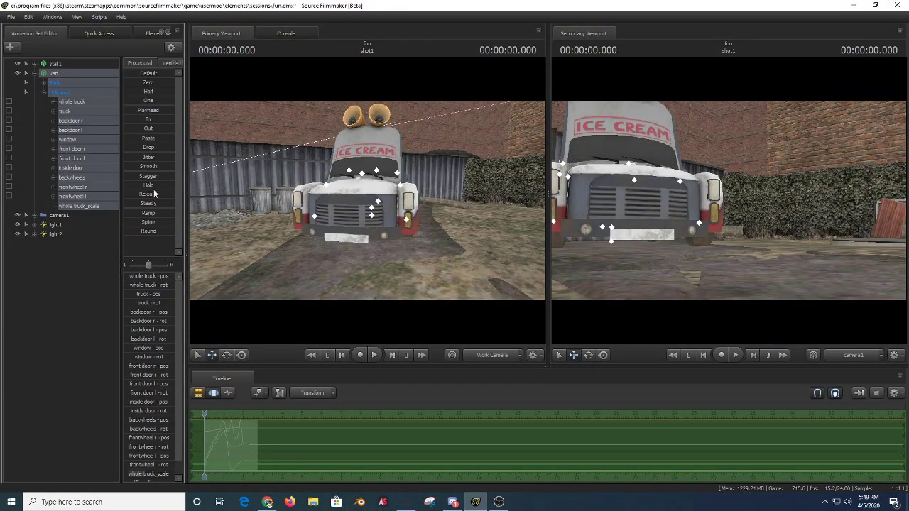
key(w)
drag(358, 201, 405, 201)
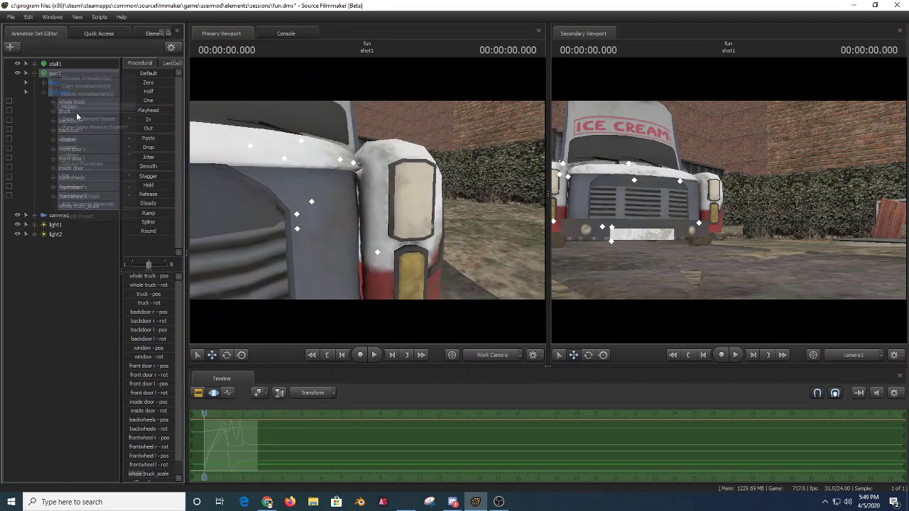
click(145, 200)
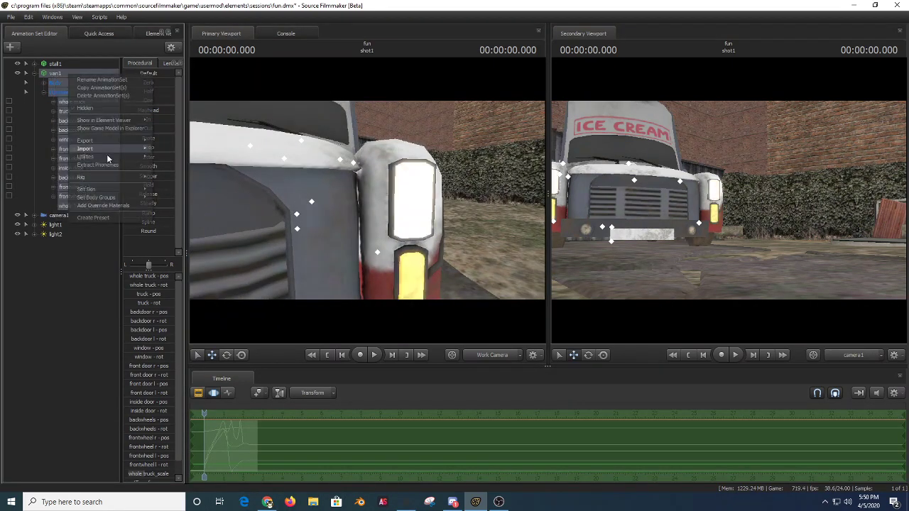
click(155, 190)
right_click(67, 73)
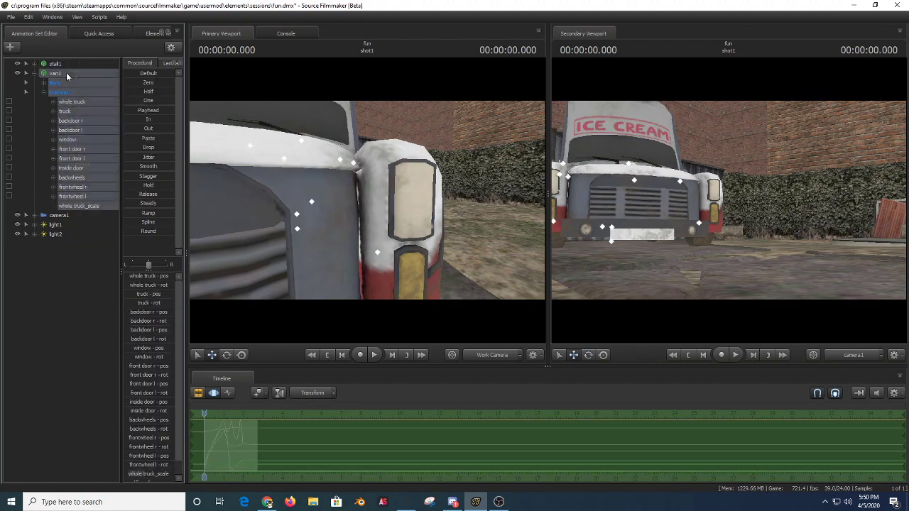
click(162, 201)
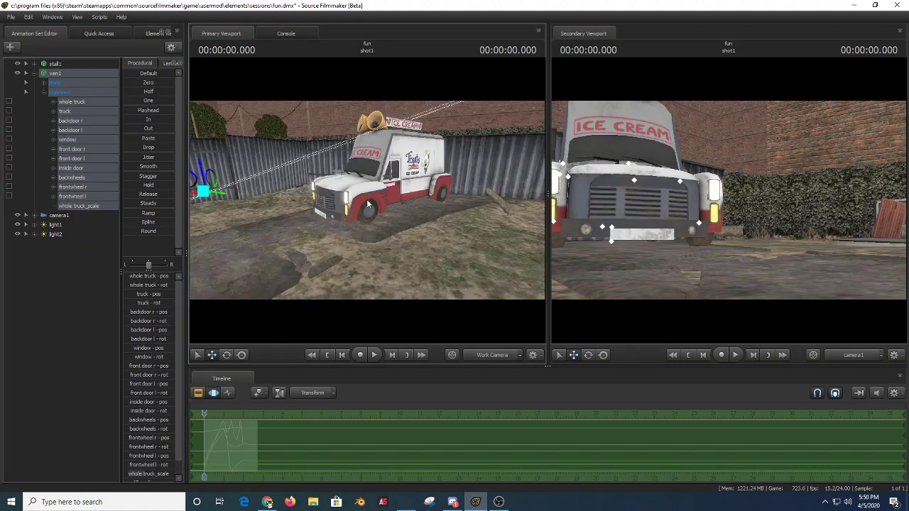
Play the truck's driving animation from shot1 into shot4 while viewing the van from its side.
key(space)
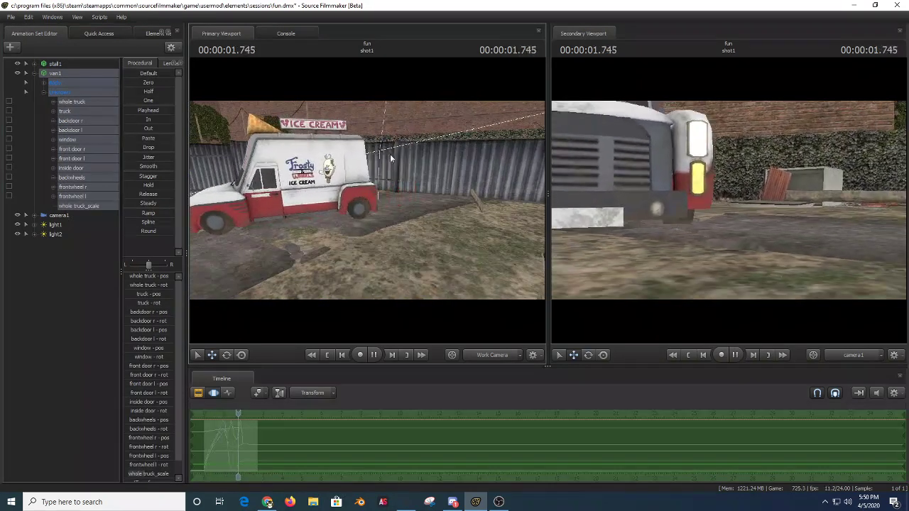
drag(367, 201, 305, 201)
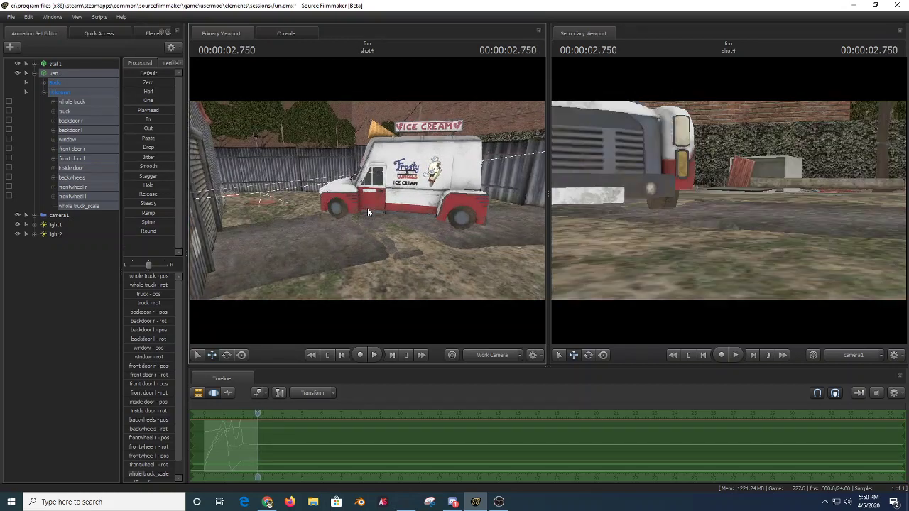
key(space)
key(space)
key(space)
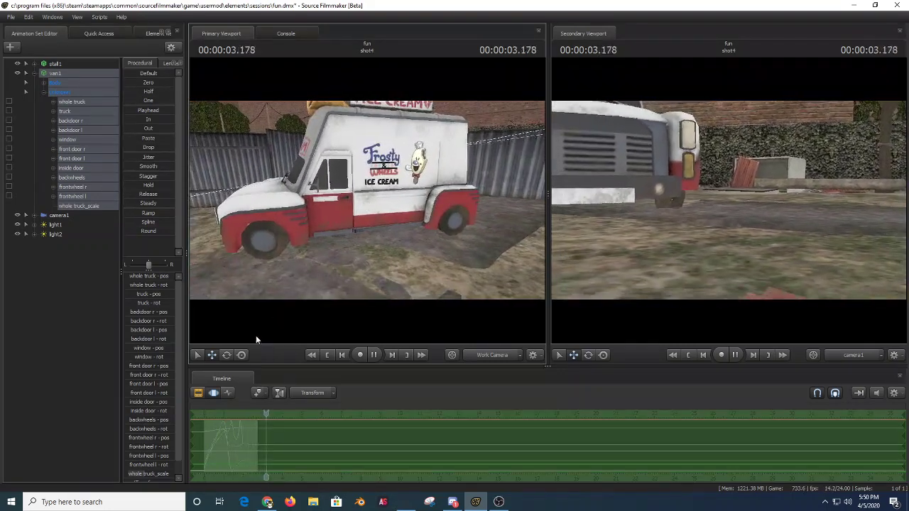
Review the cut from shot4 to shot2 in the clip view and play shot2 up to the cab door opening.
click(198, 393)
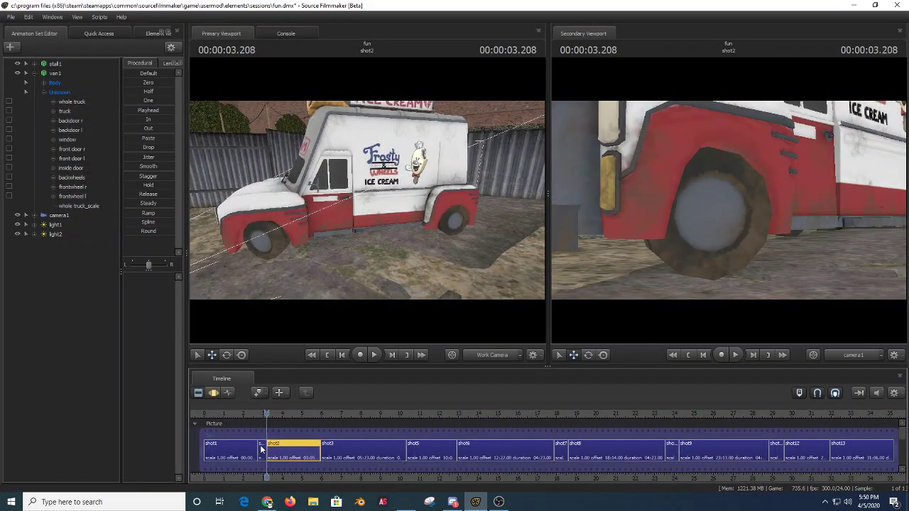
key(Up)
key(Up)
key(Down)
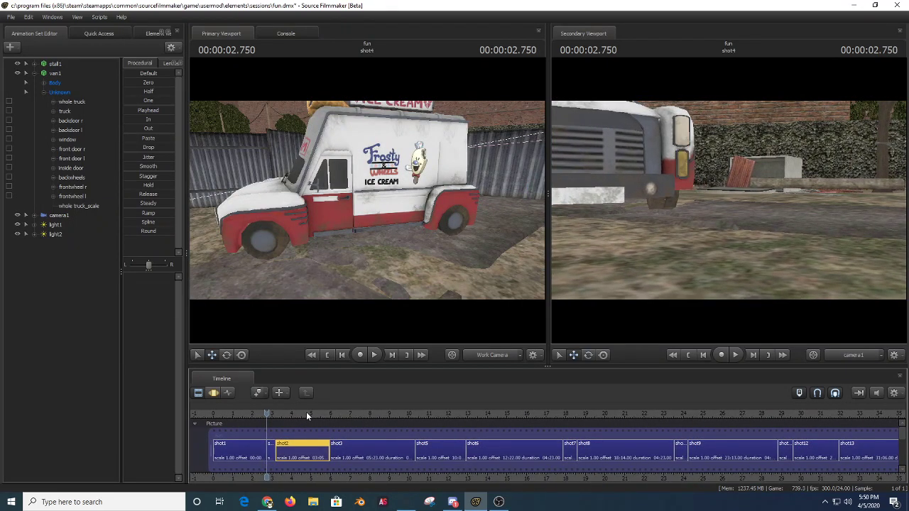
key(space)
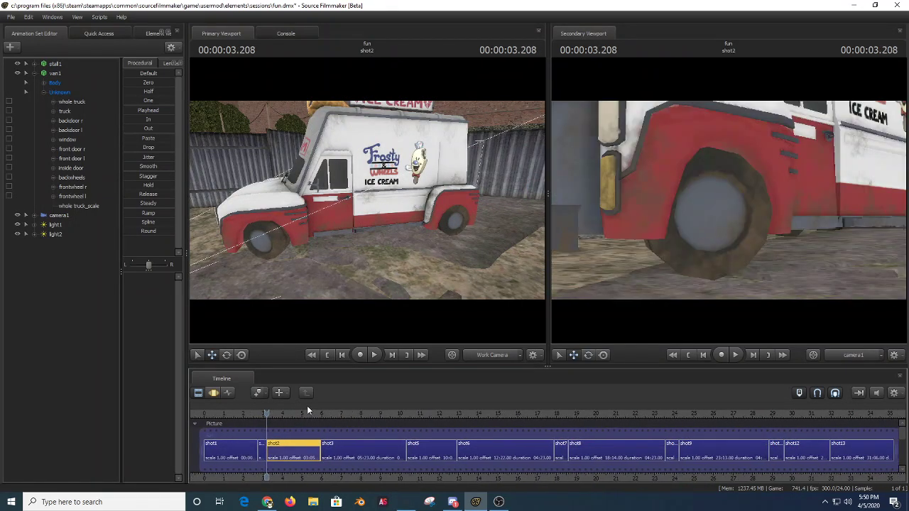
key(space)
drag(384, 273, 390, 195)
key(space)
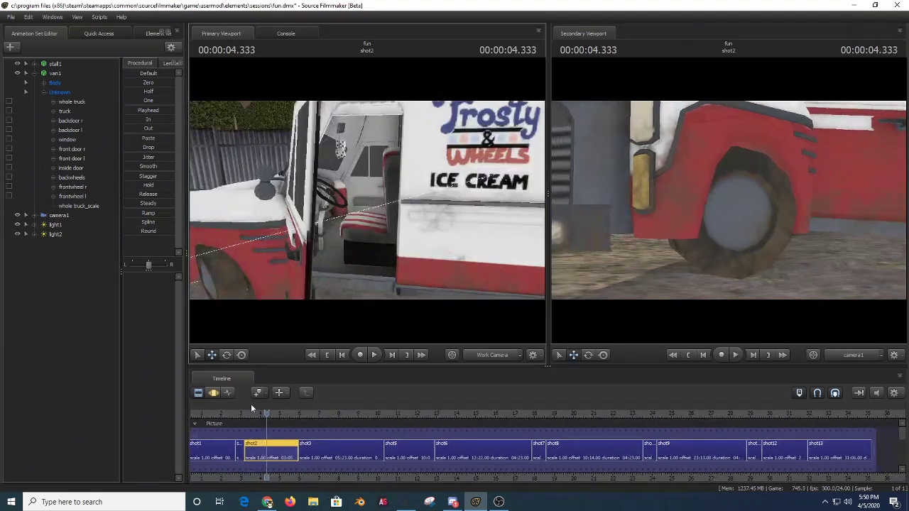
Select the van's front door r control in the graph editor and replay the door opening in shot2.
click(227, 393)
click(289, 199)
alt+drag(289, 201, 359, 204)
key(e)
key(space)
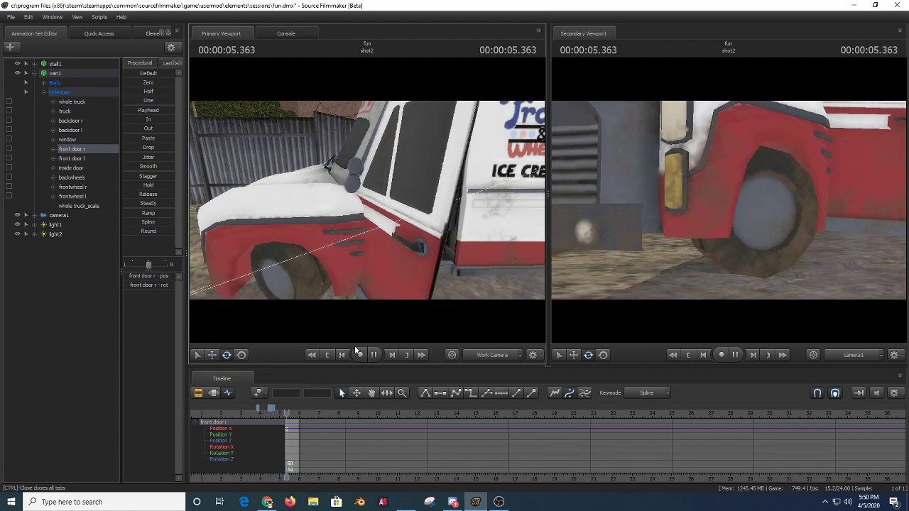
drag(286, 412, 235, 413)
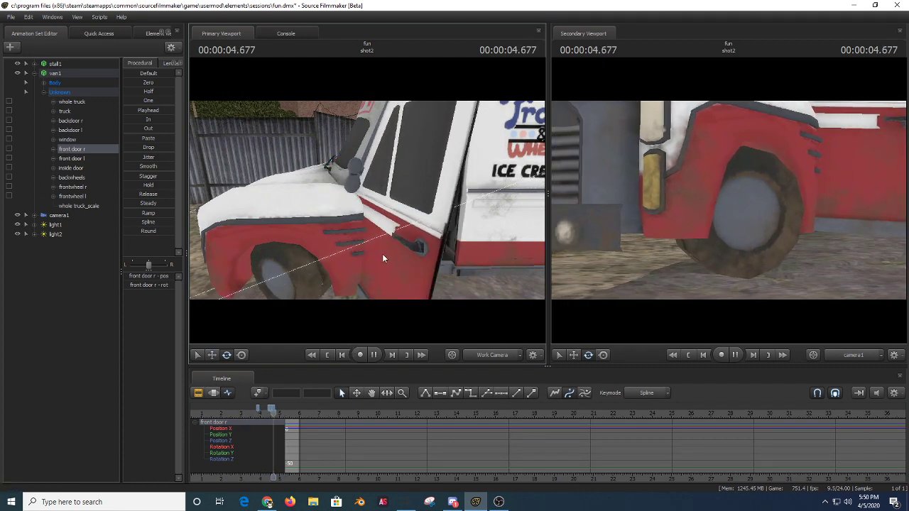
drag(285, 222, 334, 226)
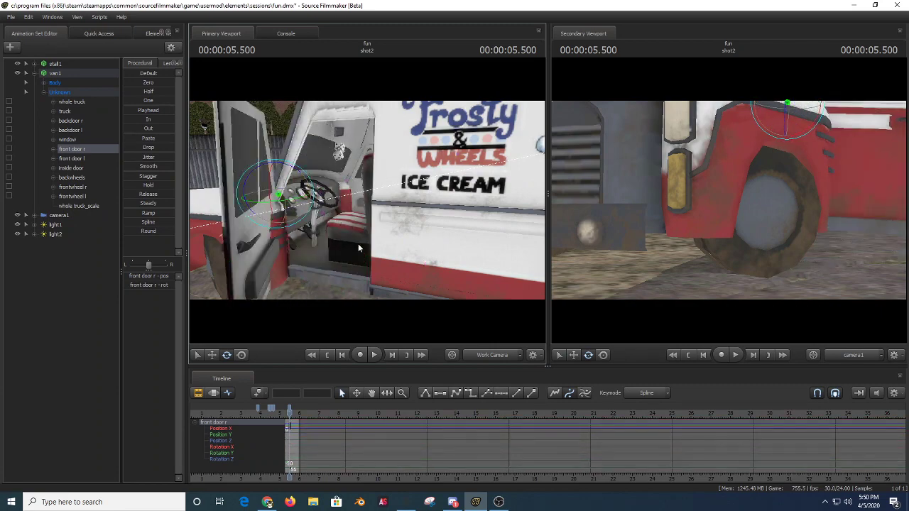
key(space)
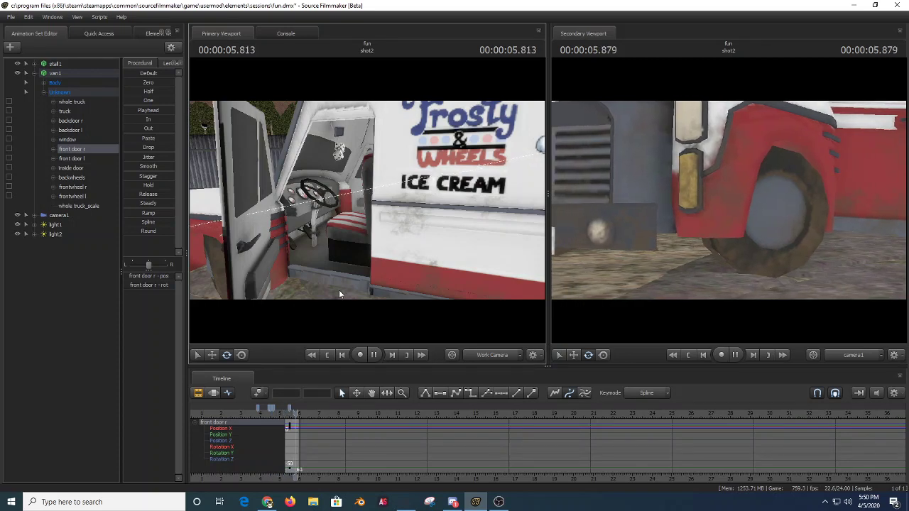
key(space)
Select the seated character's rig_hand_L in shot3 and show its motion curves in the graph editor.
click(198, 392)
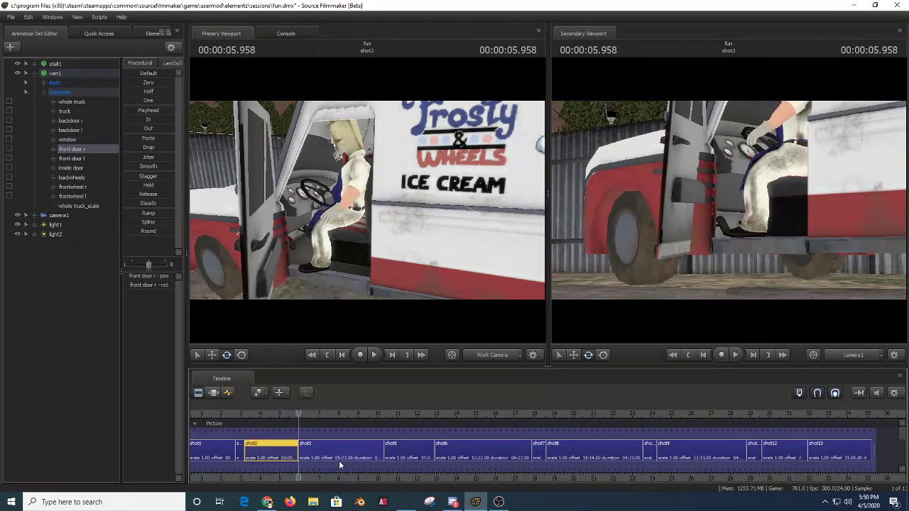
click(228, 393)
click(344, 206)
key(w)
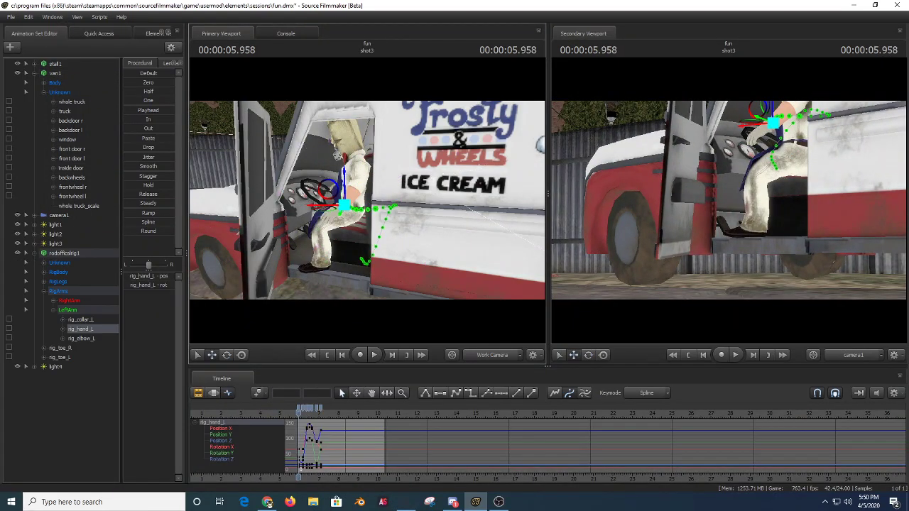
drag(344, 207, 374, 203)
key(space)
key(space)
Step through shot3's frames back and forth to examine the character climbing out of the truck, and play on.
key(Left)
key(Left)
key(Left)
key(Left)
key(Left)
key(Left)
key(Left)
key(Left)
key(Left)
key(Right)
key(Right)
key(Right)
key(Right)
key(Right)
key(Right)
key(w)
key(s)
right_drag(376, 204, 376, 204)
key(Right)
key(Right)
key(Right)
key(Right)
key(Right)
drag(376, 204, 376, 204)
key(Right)
key(Right)
key(Right)
key(Right)
key(Right)
key(Right)
key(Right)
key(Right)
key(Right)
key(Right)
key(Right)
key(Right)
key(Right)
key(space)
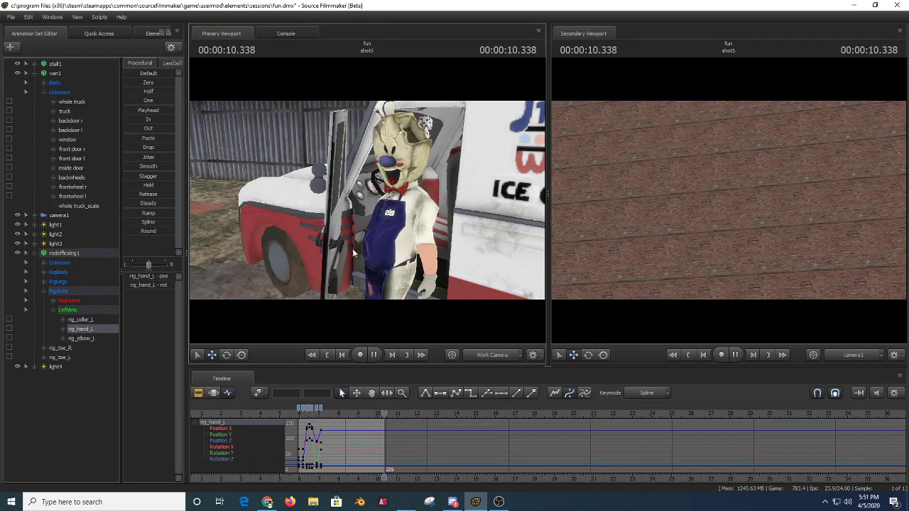
Play shot5 and view the character against the brick wall from the work camera.
key(Up)
key(Up)
key(Up)
drag(357, 252, 367, 200)
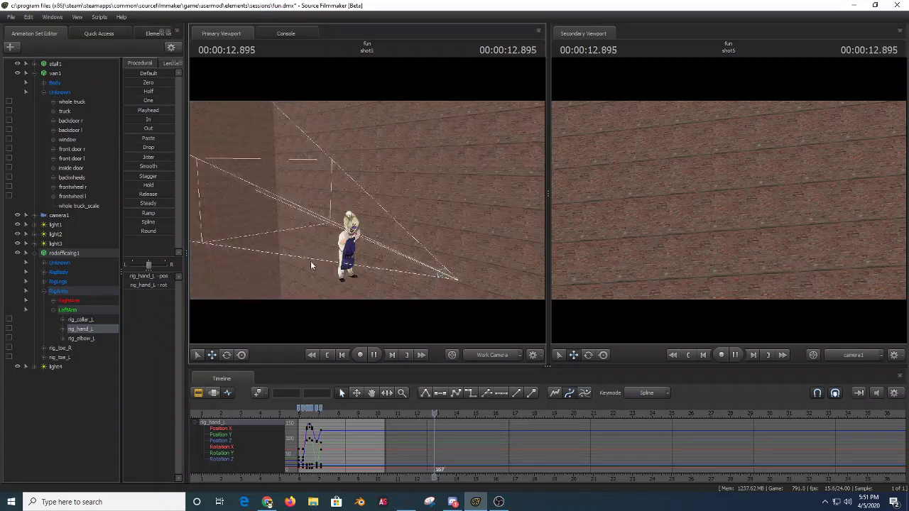
Select shot6 in the clip view and play the character's animation from there through shot9.
drag(187, 394, 191, 393)
click(198, 392)
click(465, 456)
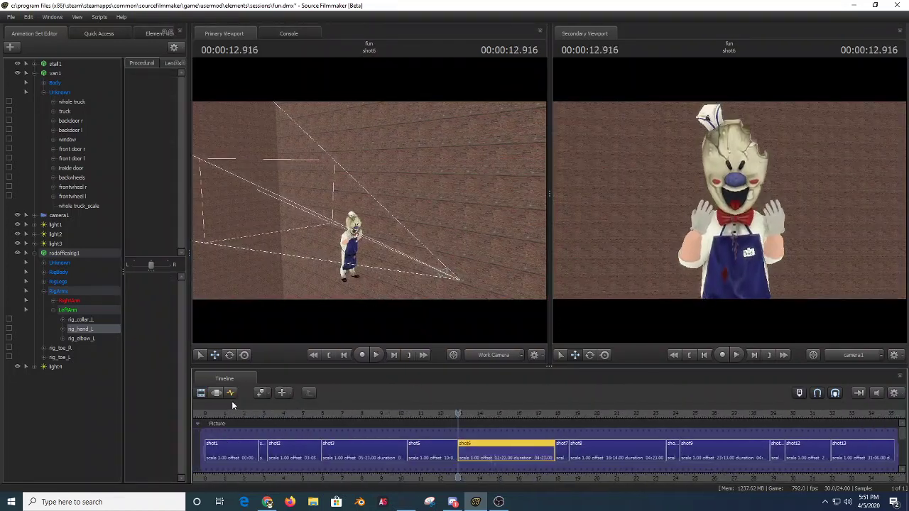
click(214, 393)
drag(419, 231, 439, 283)
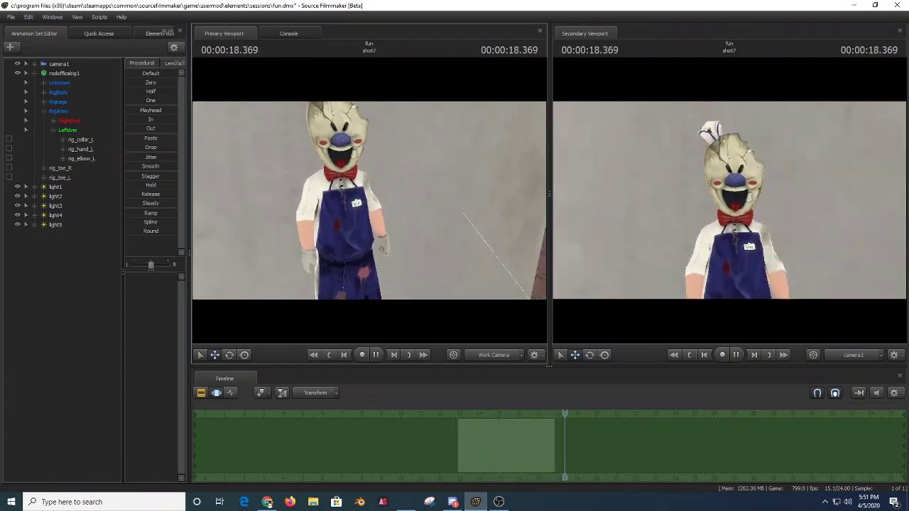
click(199, 394)
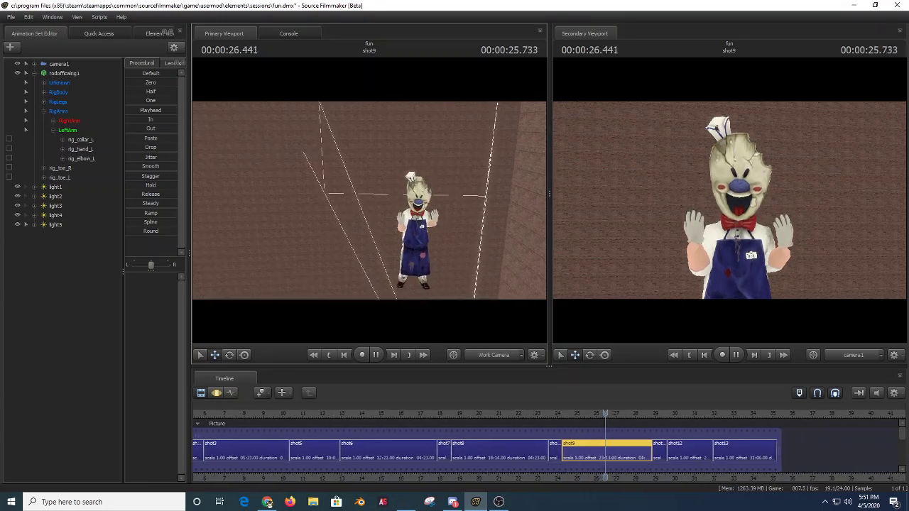
key(space)
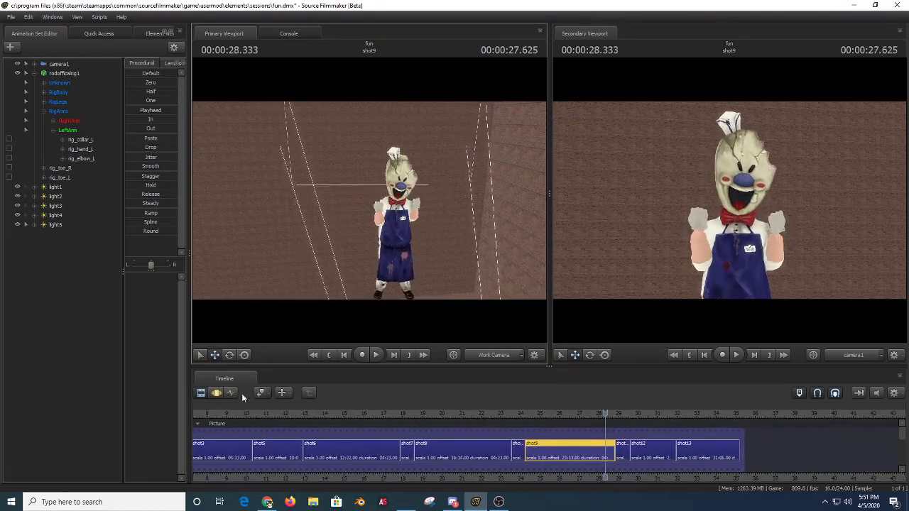
Select the character's Head_TopSHJnt control in the graph editor and rotate the head at the end of shot9.
click(231, 392)
key(w)
drag(369, 204, 370, 204)
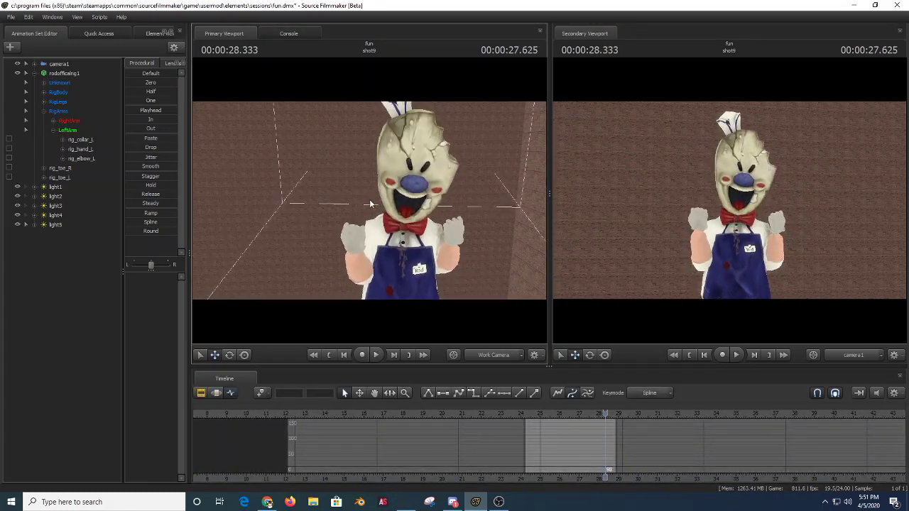
key(e)
click(411, 167)
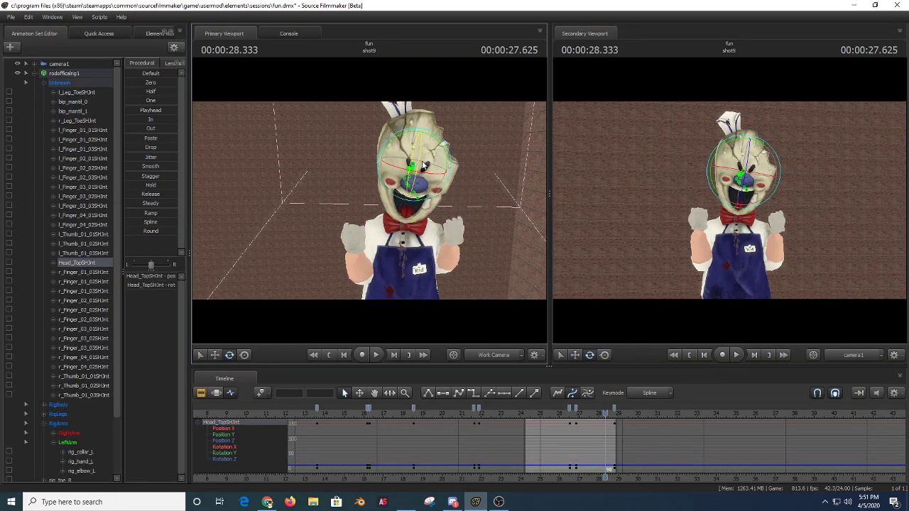
key(space)
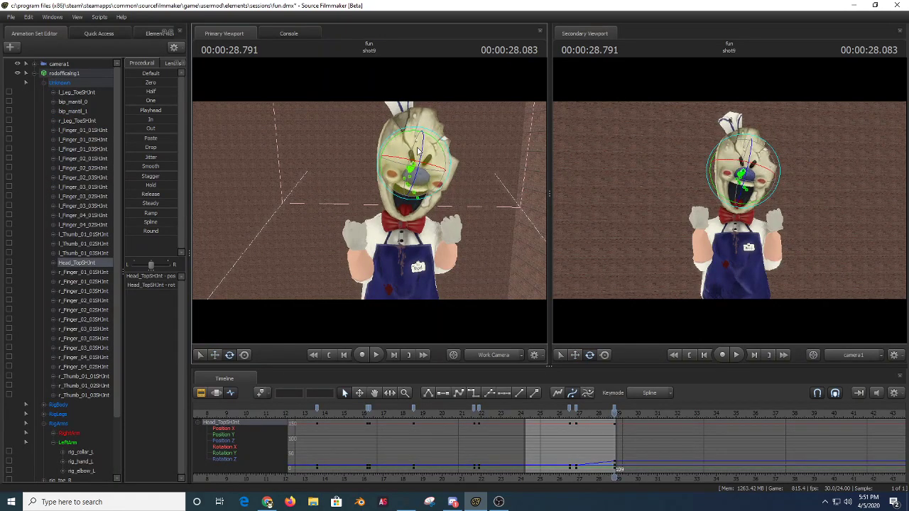
Play the closing shots through shot13 and scrub back along the clip timeline to shot8.
key(space)
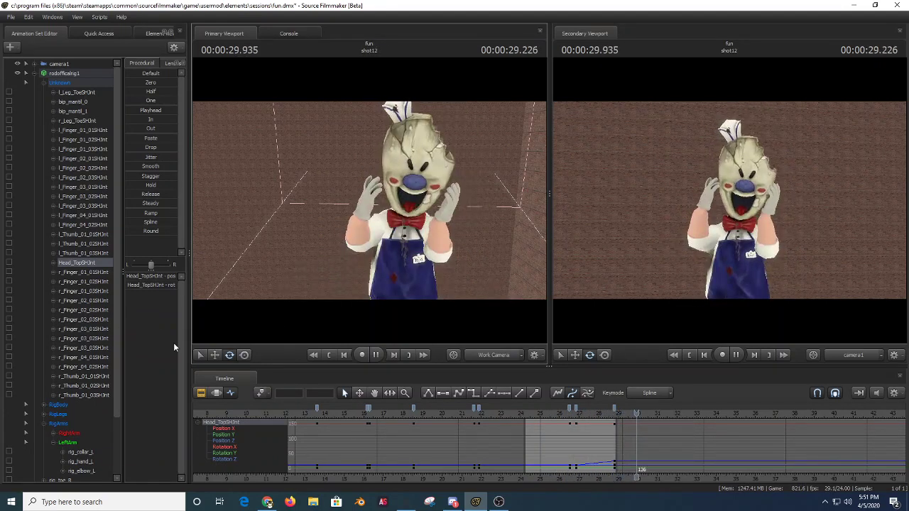
click(203, 393)
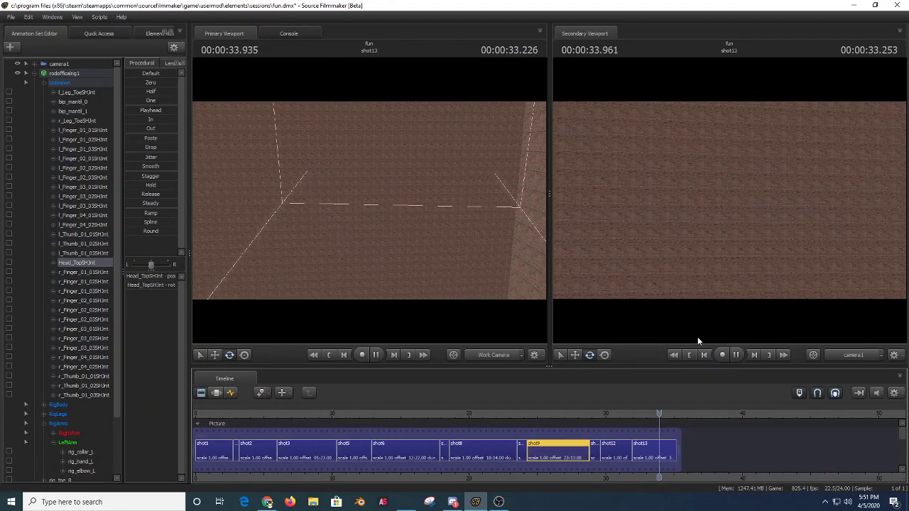
middle_drag(672, 455, 722, 486)
middle_drag(534, 461, 709, 462)
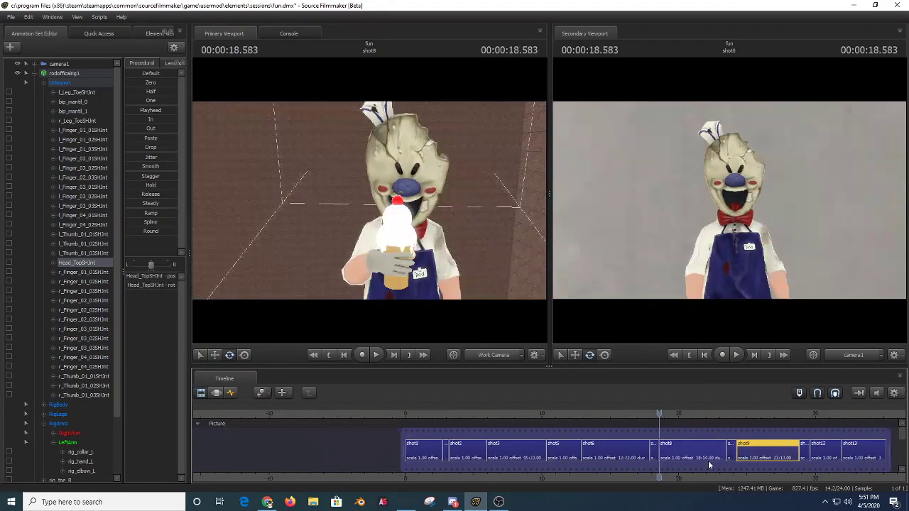
Return to the start of the timeline and play the whole animation through its last shots.
key(Home)
key(space)
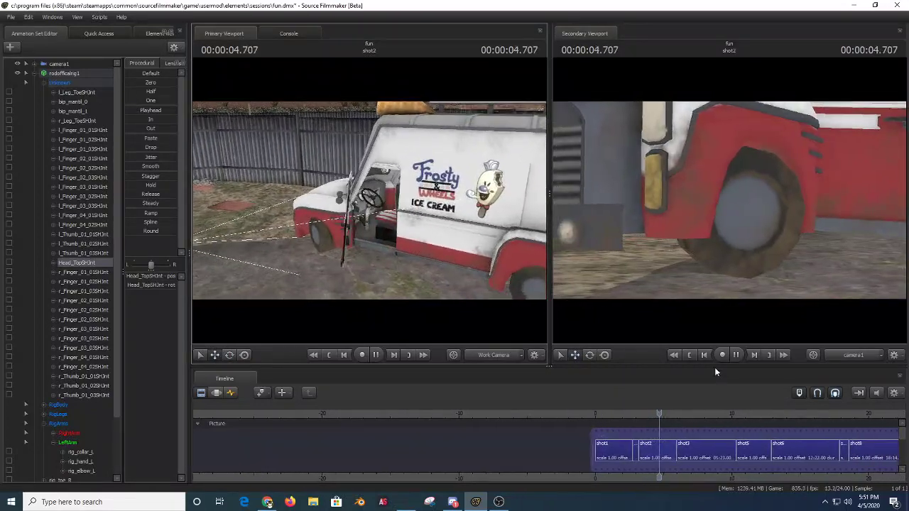
scroll(716, 434, down, 2)
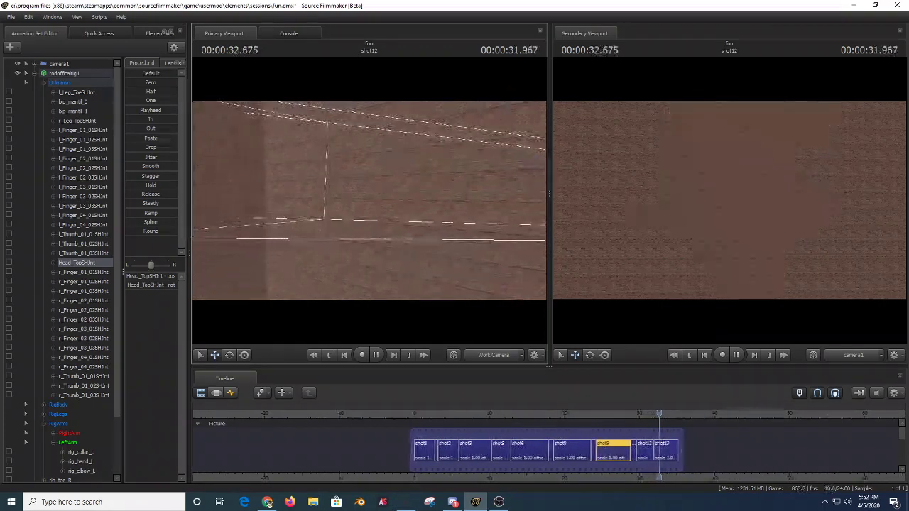
Stop playback and jump back shot by shot to the start of the timeline at shot1.
key(space)
key(Up)
key(Up)
key(Up)
key(Up)
key(Up)
key(Up)
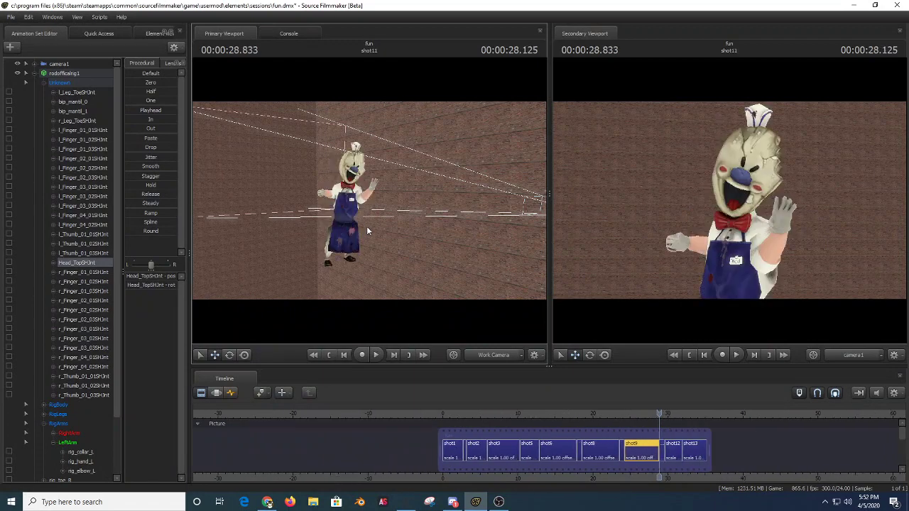
key(Up)
key(Up)
key(Up)
key(Up)
key(Up)
Enable lighting in the viewport and play shot1 with the work camera framing the front of the ice cream truck.
right_click(428, 207)
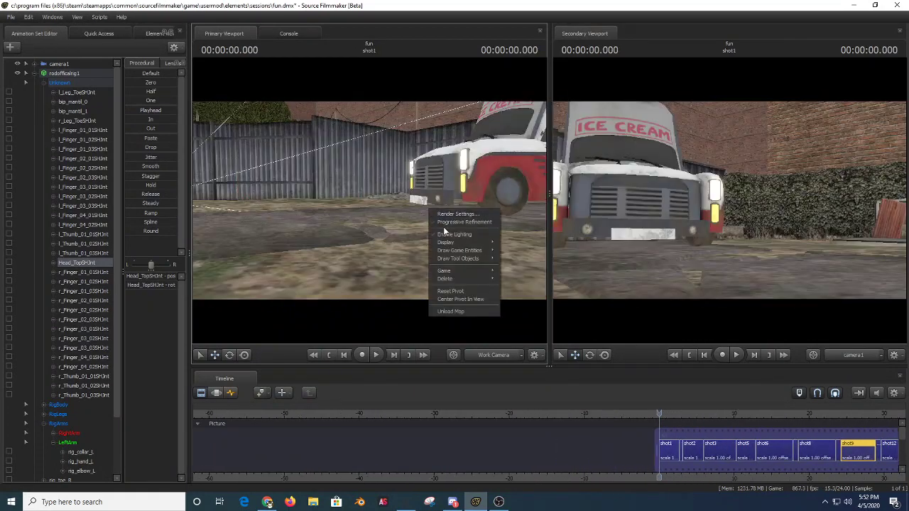
click(444, 233)
mouse_move(351, 188)
mouse_down()
mouse_move(369, 204)
mouse_move(350, 202)
mouse_move(395, 238)
mouse_move(390, 224)
mouse_move(344, 201)
mouse_up()
key(s)
key(a)
key(space)
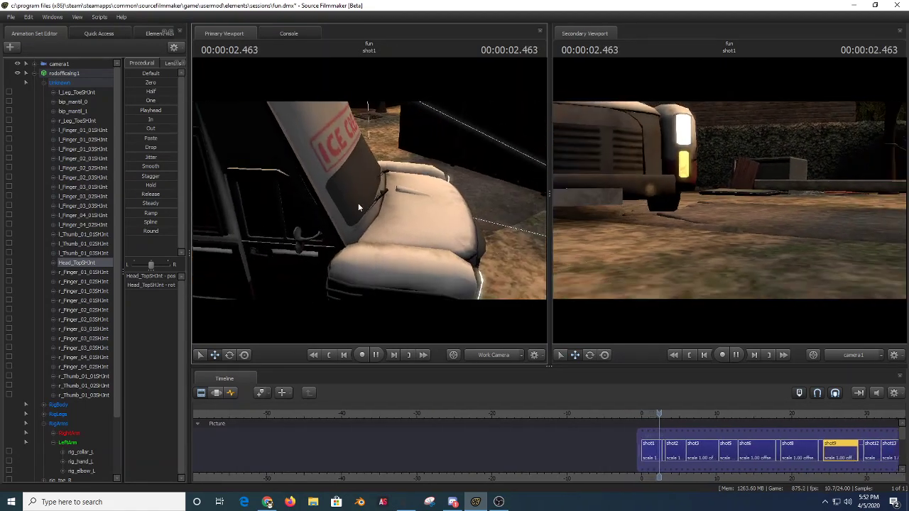
Move the work camera around the truck's front wheel and side door while playing and pausing through shot2.
key(space)
key(w)
drag(369, 200, 312, 238)
key(space)
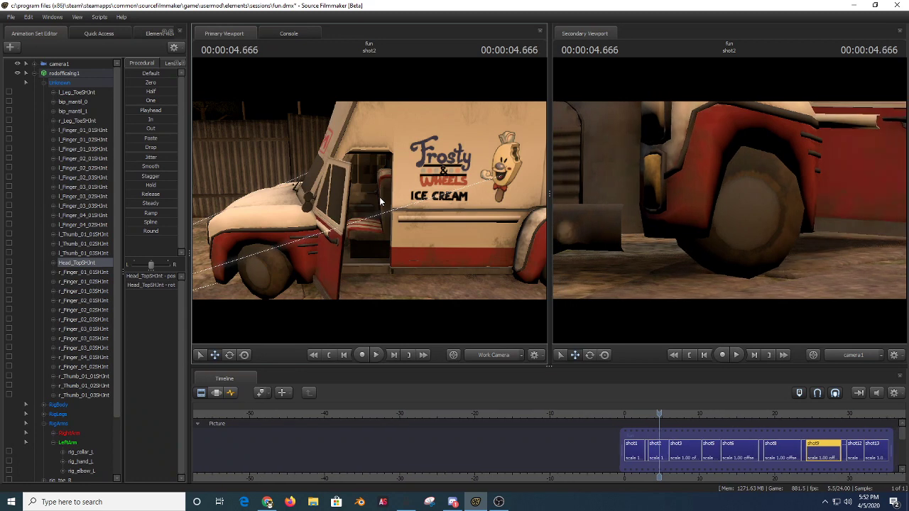
key(space)
drag(369, 199, 306, 234)
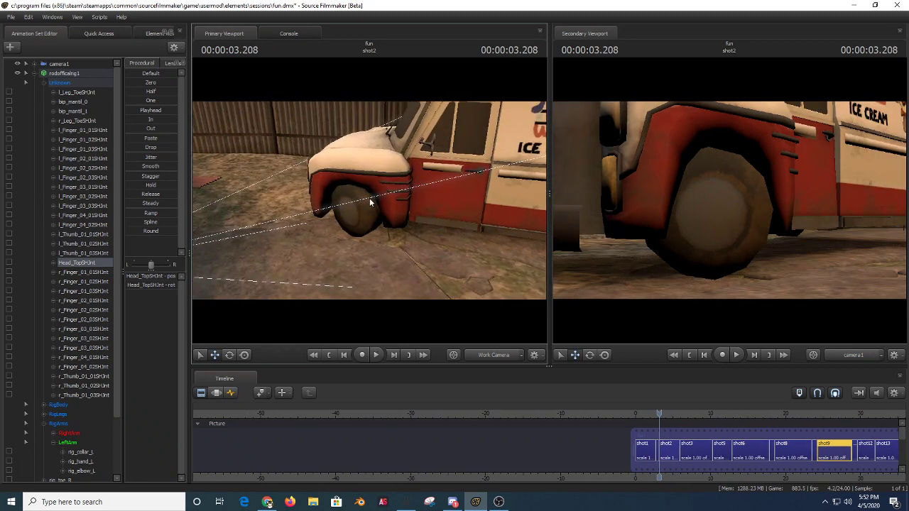
Step frame by frame back and forth across the cut between shot4 and shot2 to examine the front of the truck.
key(Left)
key(Right)
key(Left)
key(Right)
key(Left)
key(Right)
key(Left)
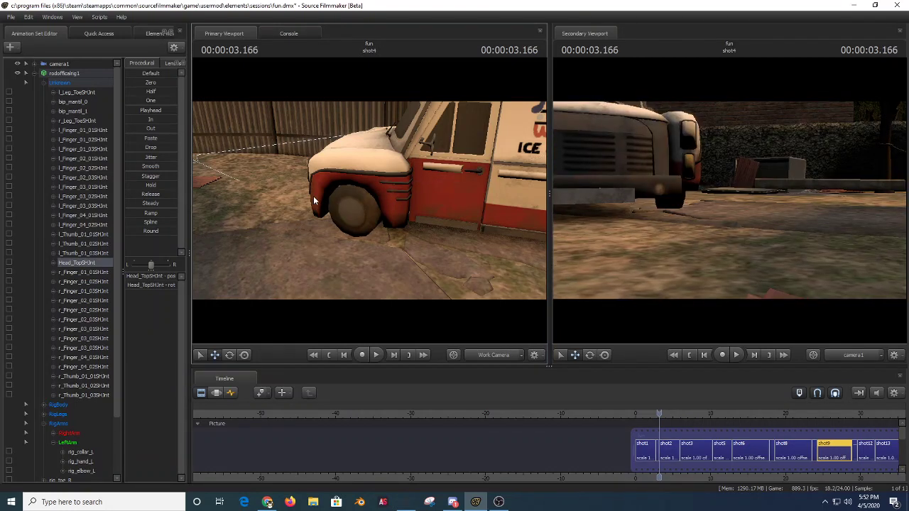
key(Right)
key(Right)
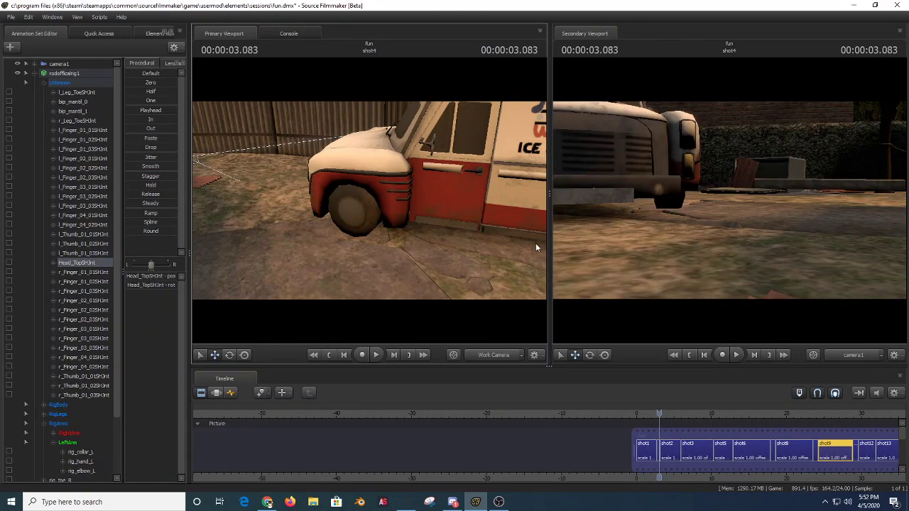
key(Left)
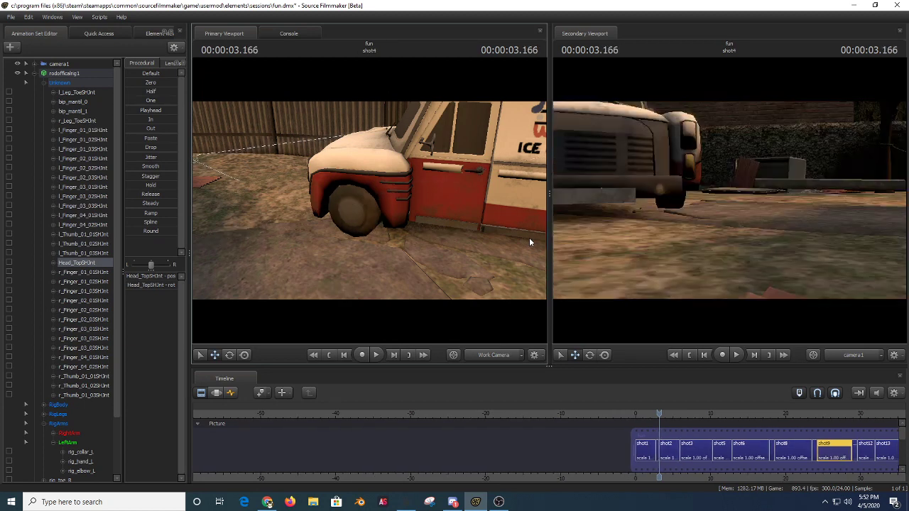
key(Right)
Disable lighting in the viewport and replay the animation from the start of the timeline.
key(space)
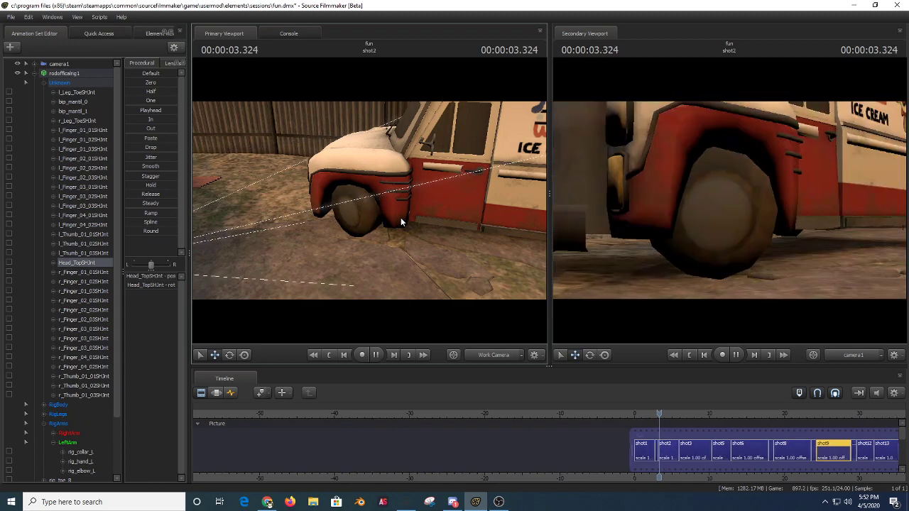
right_click(400, 220)
click(419, 247)
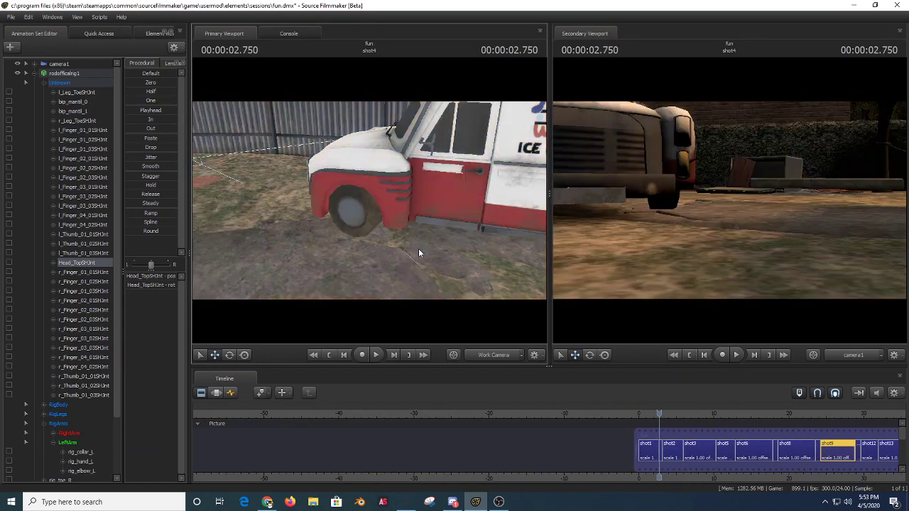
click(673, 355)
click(737, 356)
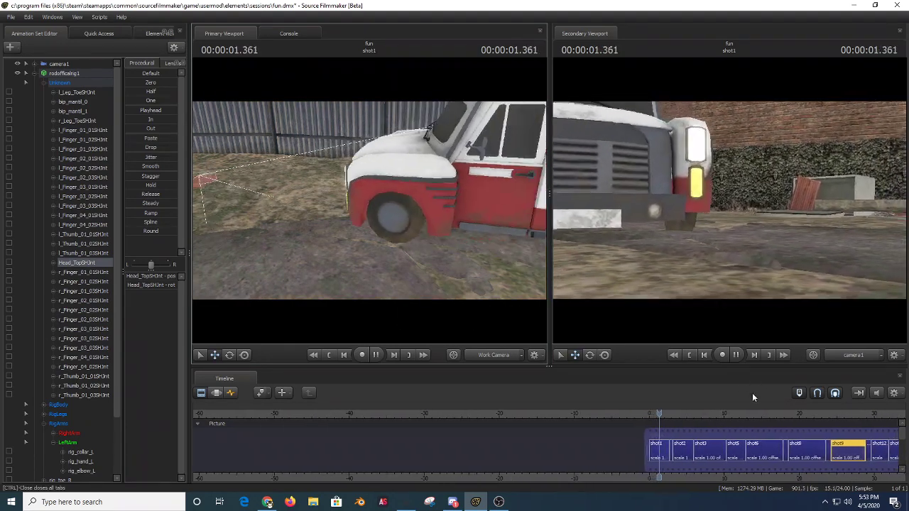